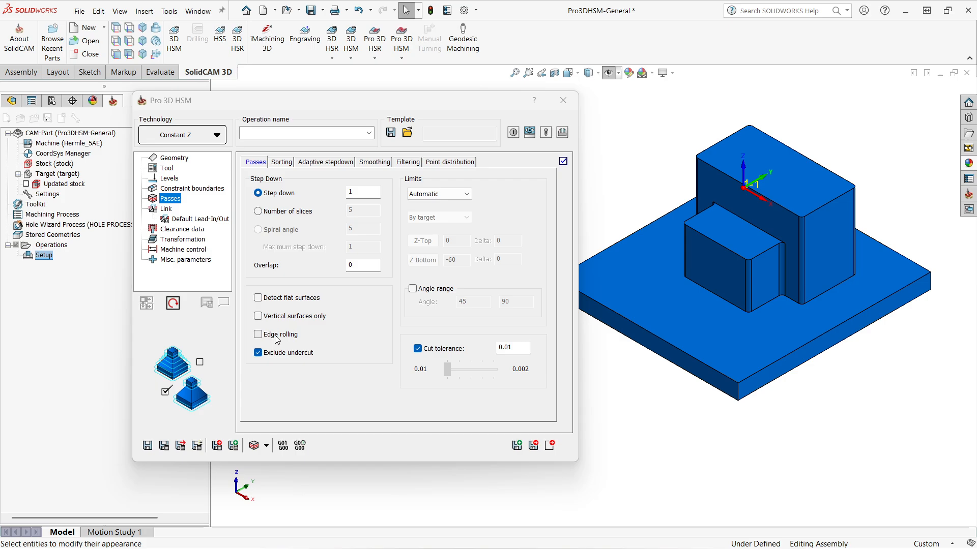
{"action": "scroll", "coordinate": [753, 203], "scroll_direction": "down", "scroll_amount": 2}
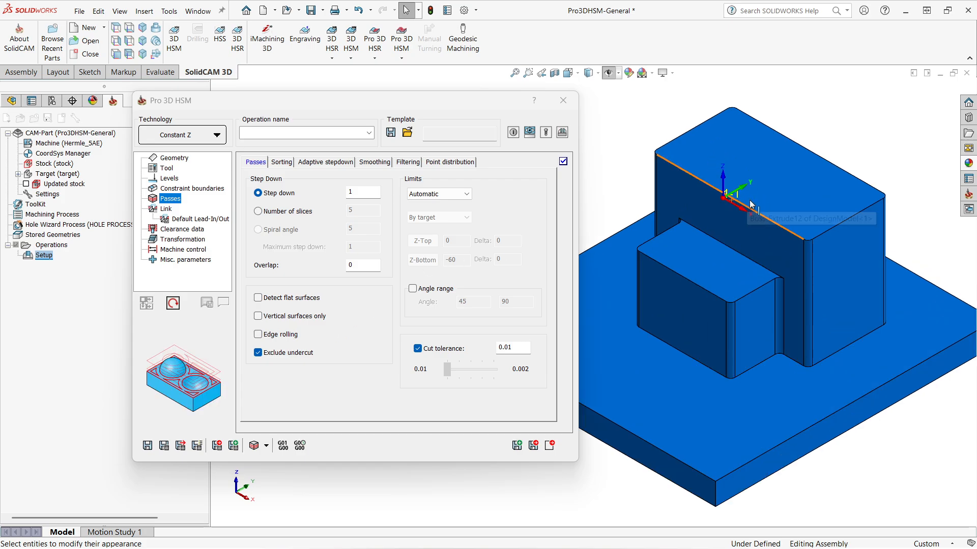
{"action": "scroll", "coordinate": [820, 260], "scroll_direction": "down", "scroll_amount": 2}
{"action": "middle_click_drag", "start_coordinate": [820, 257], "coordinate": [825, 236]}
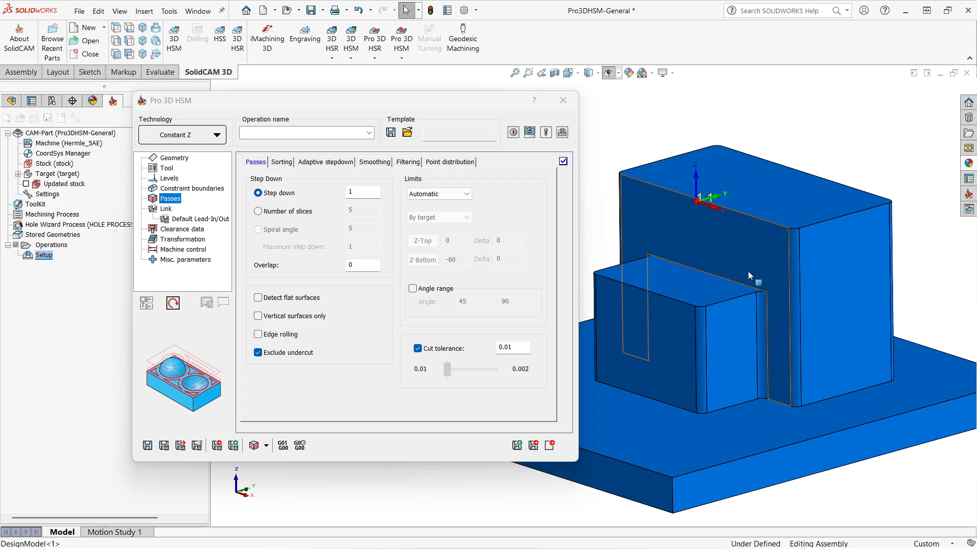
{"action": "scroll", "coordinate": [722, 280], "scroll_direction": "up", "scroll_amount": 2}
{"action": "middle_click_drag", "start_coordinate": [695, 285], "coordinate": [736, 261], "text": "ctrl"}
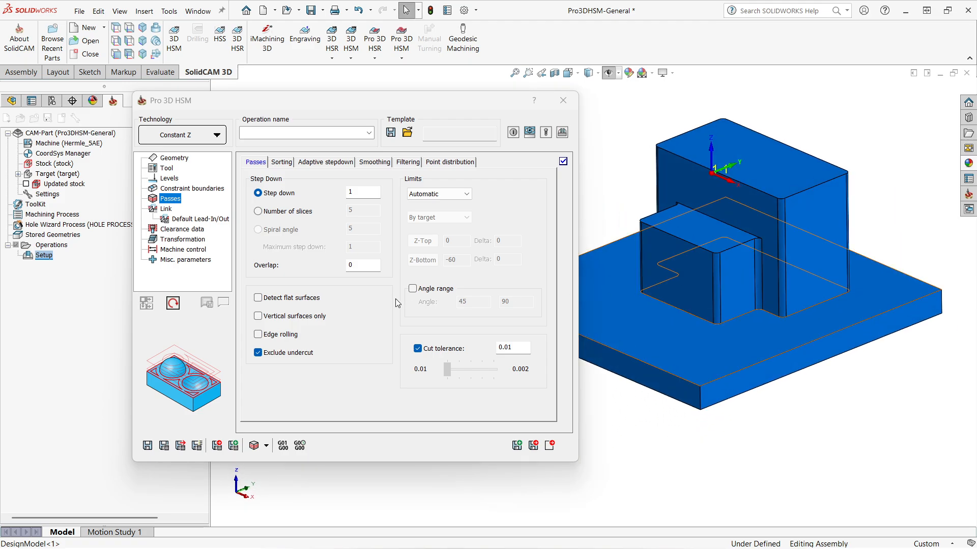
Step: Assign tool 4, the 8 mm ball nose with 4 mm corner radius, to the Constant Z operation
{"action": "left_click_drag", "start_coordinate": [206, 106], "coordinate": [166, 114]}
{"action": "left_click", "coordinate": [146, 165]}
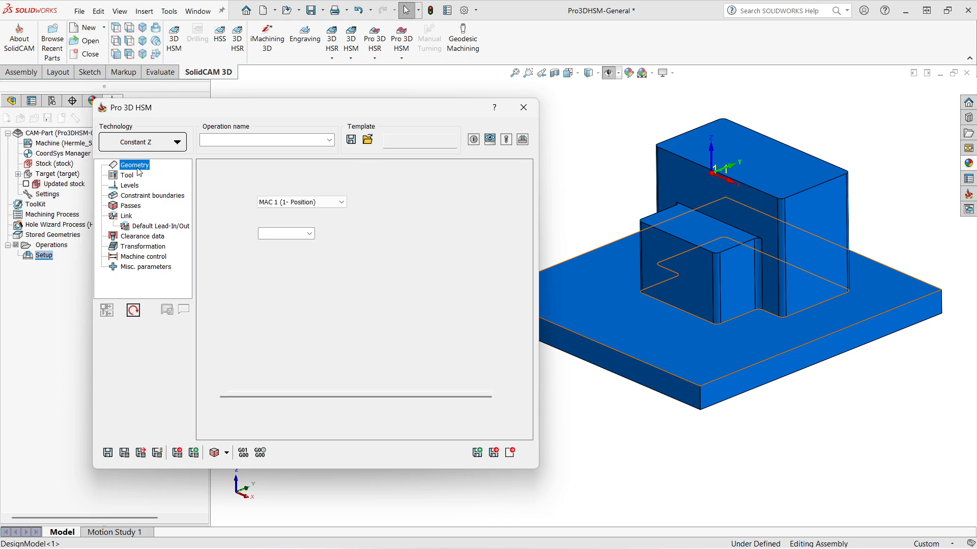
{"action": "left_click", "coordinate": [126, 175]}
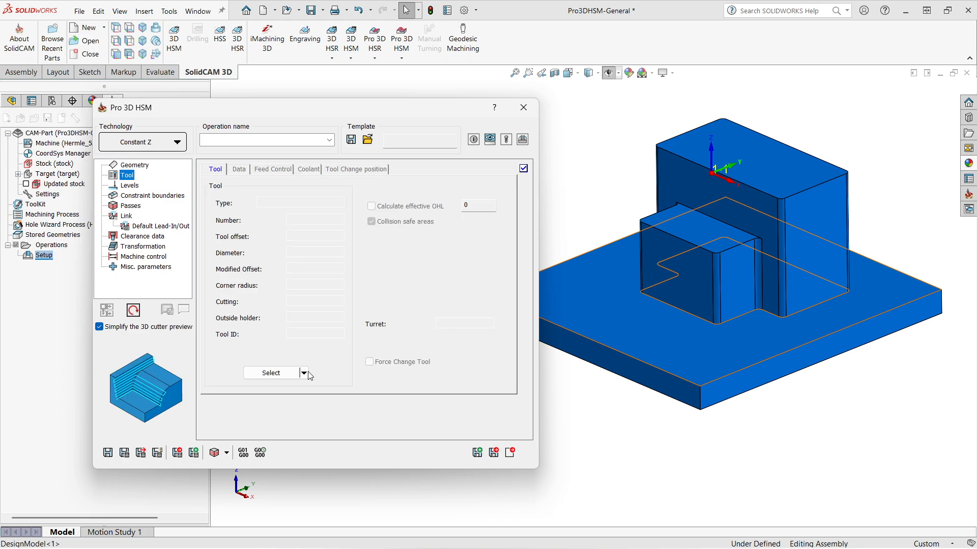
{"action": "left_click", "coordinate": [304, 373]}
{"action": "left_click", "coordinate": [344, 388]}
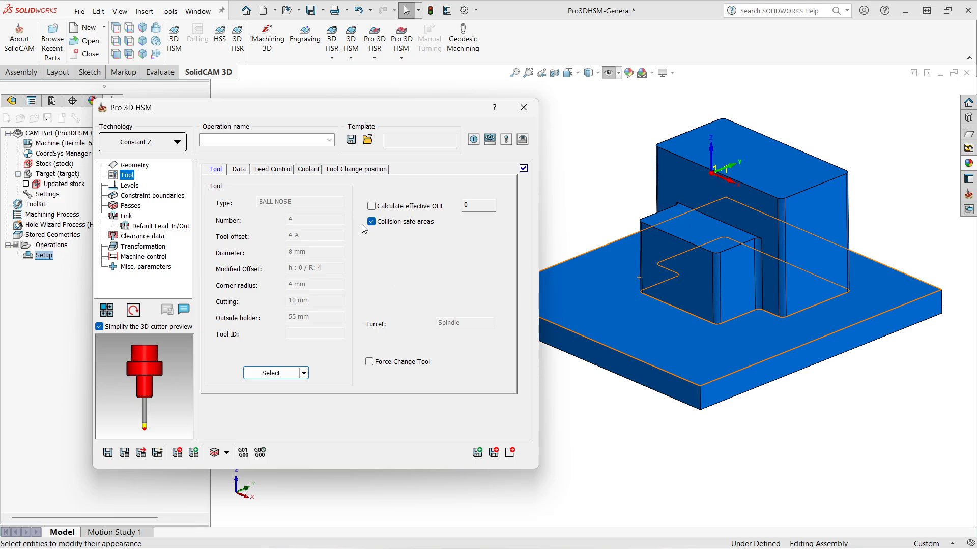
{"action": "left_click_drag", "start_coordinate": [283, 113], "coordinate": [307, 113]}
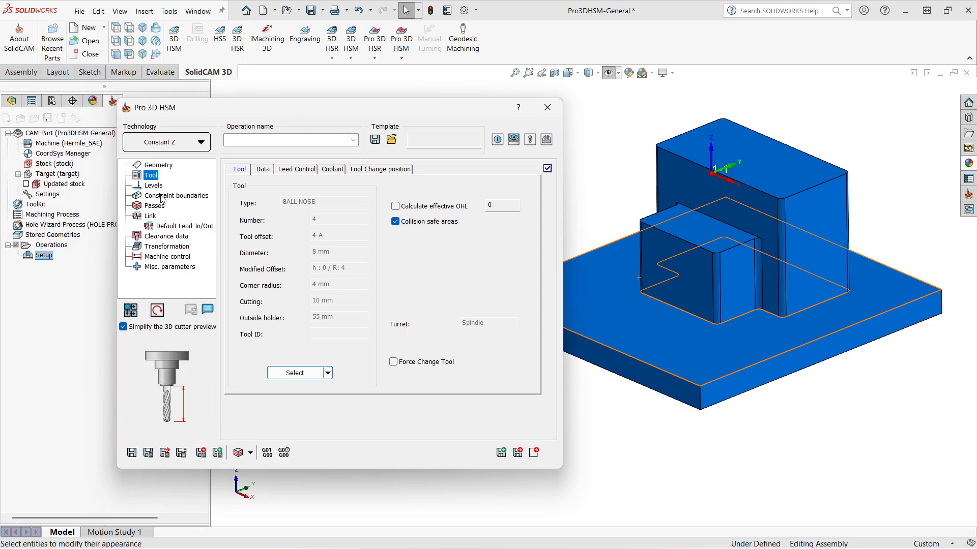
Step: Set the step down of the passes to 0.5, then save and calculate the Constant Z operation
{"action": "left_click", "coordinate": [154, 185]}
{"action": "left_click", "coordinate": [163, 197]}
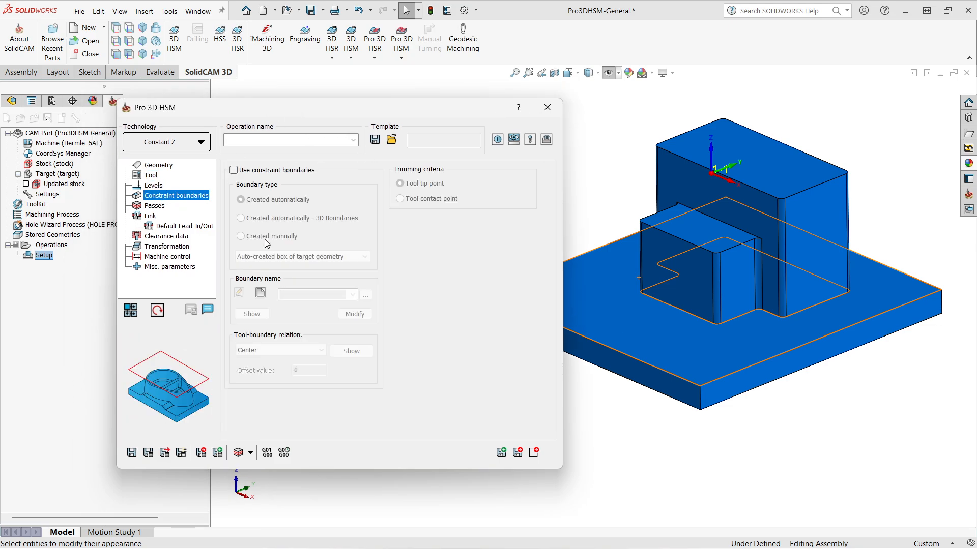
{"action": "left_click", "coordinate": [164, 207]}
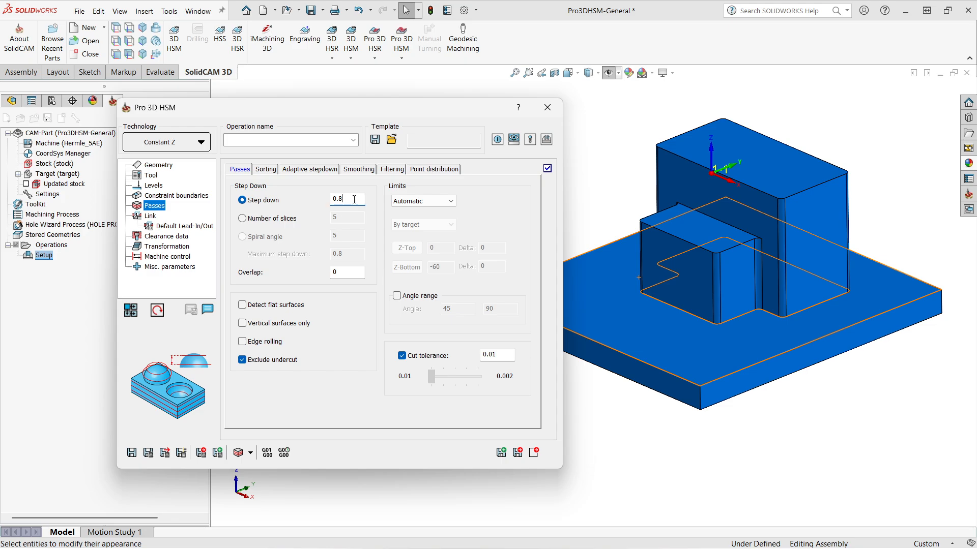
{"action": "type", "text": "0.5"}
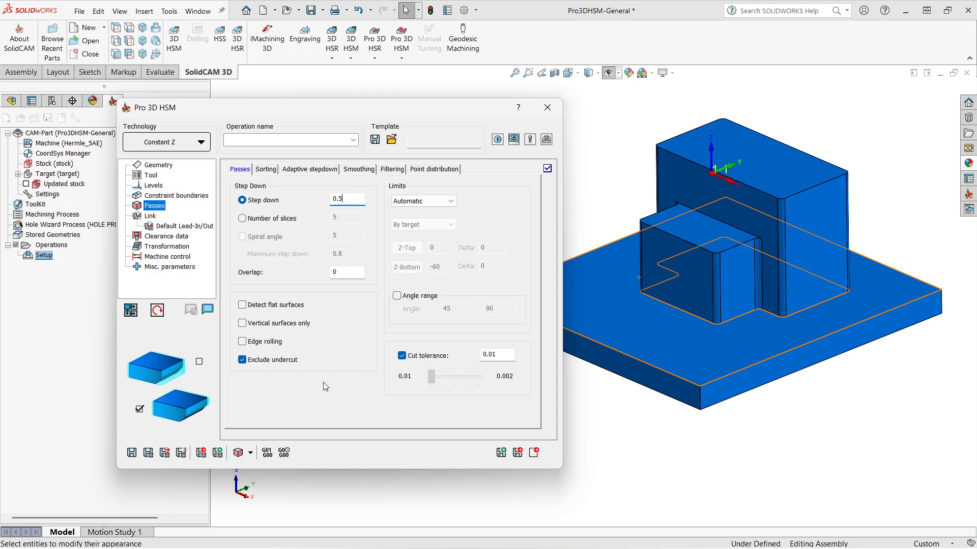
{"action": "left_click", "coordinate": [132, 453]}
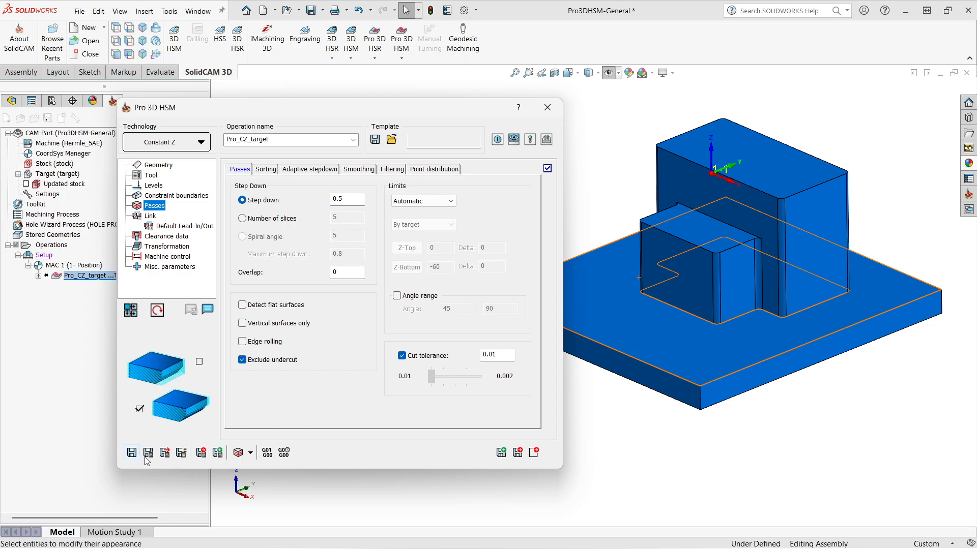
{"action": "left_click", "coordinate": [148, 453]}
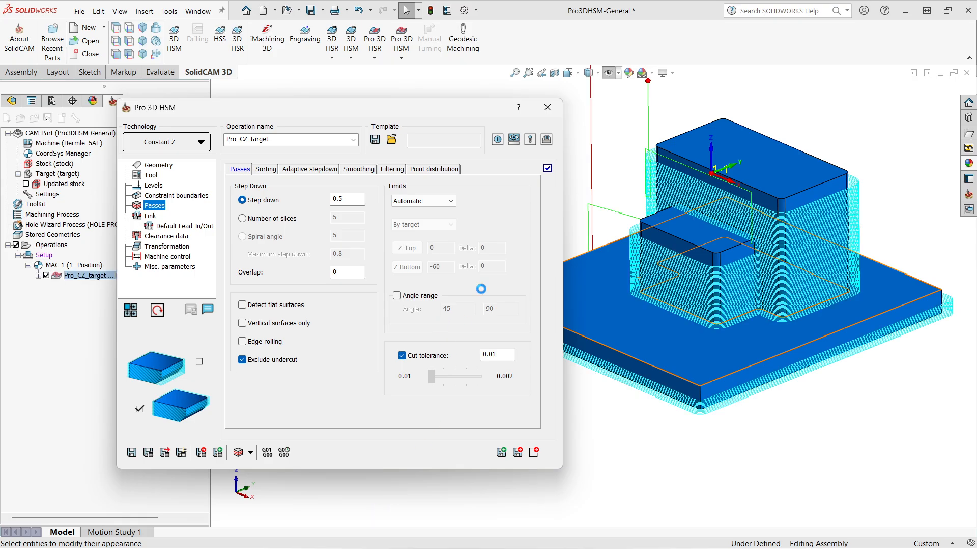
Step: Examine the calculated toolpath around the upper edges of both blocks, with the operation dialog collapsed during the inspection
{"action": "double_click", "coordinate": [333, 108]}
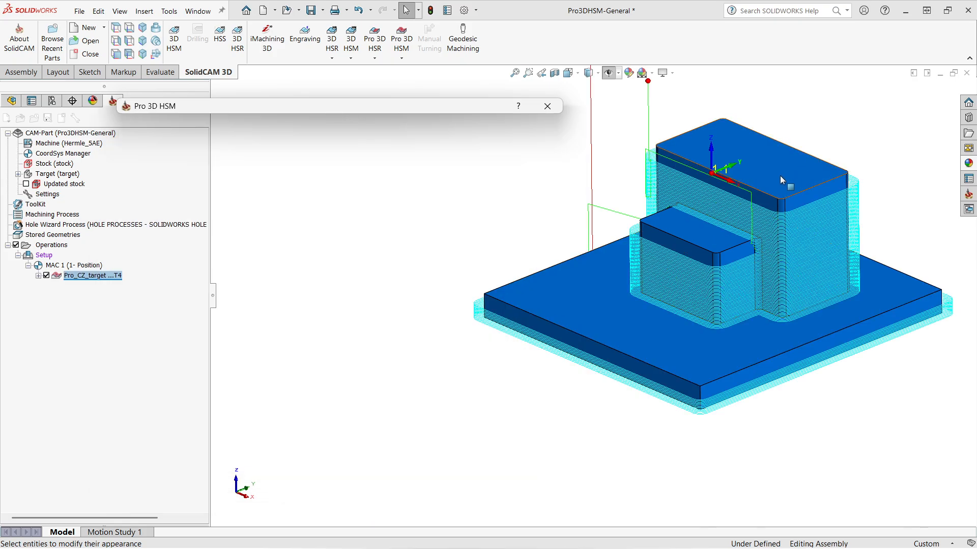
{"action": "scroll", "coordinate": [780, 176], "scroll_direction": "down", "scroll_amount": 5}
{"action": "middle_click_drag", "start_coordinate": [687, 237], "coordinate": [806, 267]}
{"action": "left_click_drag", "start_coordinate": [264, 107], "coordinate": [200, 89]}
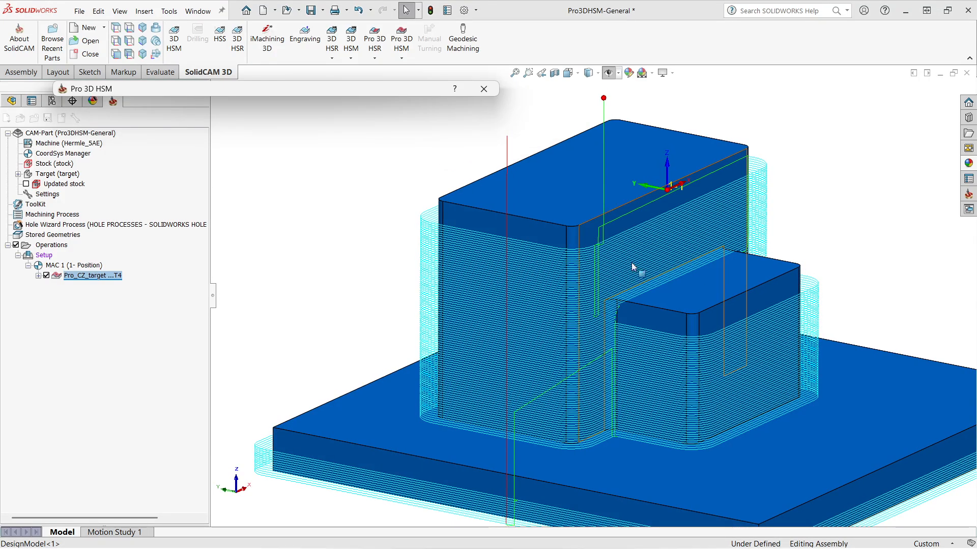
{"action": "scroll", "coordinate": [581, 255], "scroll_direction": "down", "scroll_amount": 3}
{"action": "middle_click_drag", "start_coordinate": [582, 224], "coordinate": [606, 216]}
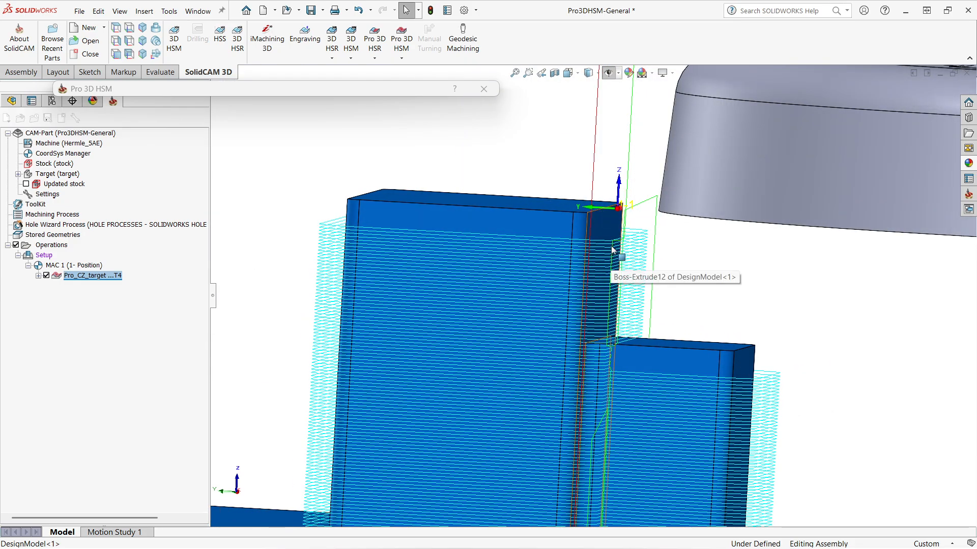
{"action": "scroll", "coordinate": [612, 247], "scroll_direction": "up", "scroll_amount": 1}
{"action": "middle_click_drag", "start_coordinate": [612, 247], "coordinate": [587, 264]}
{"action": "left_click", "coordinate": [285, 88]}
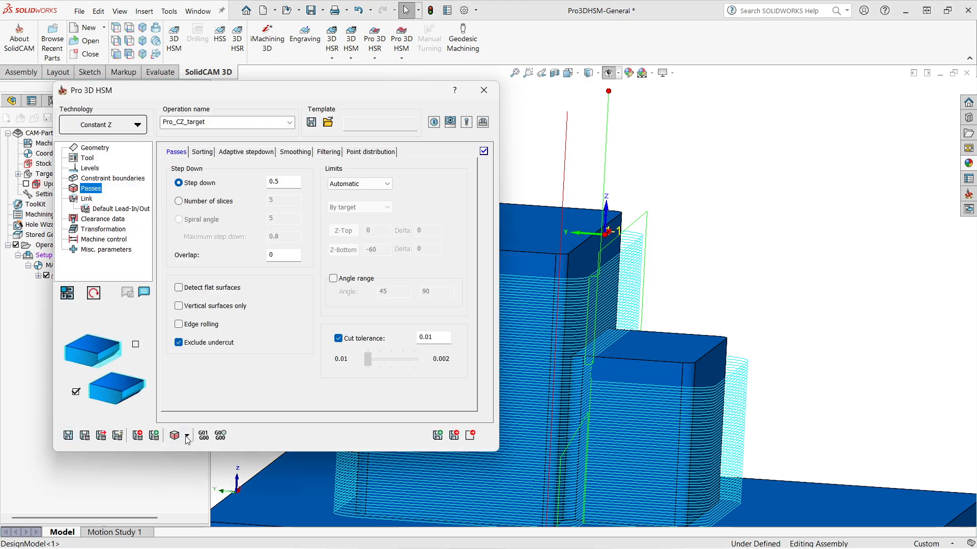
Step: Simulate the toolpath move by move through the lead-in to the first cutting pass, check its Z height, and exit the simulation
{"action": "left_click", "coordinate": [178, 431]}
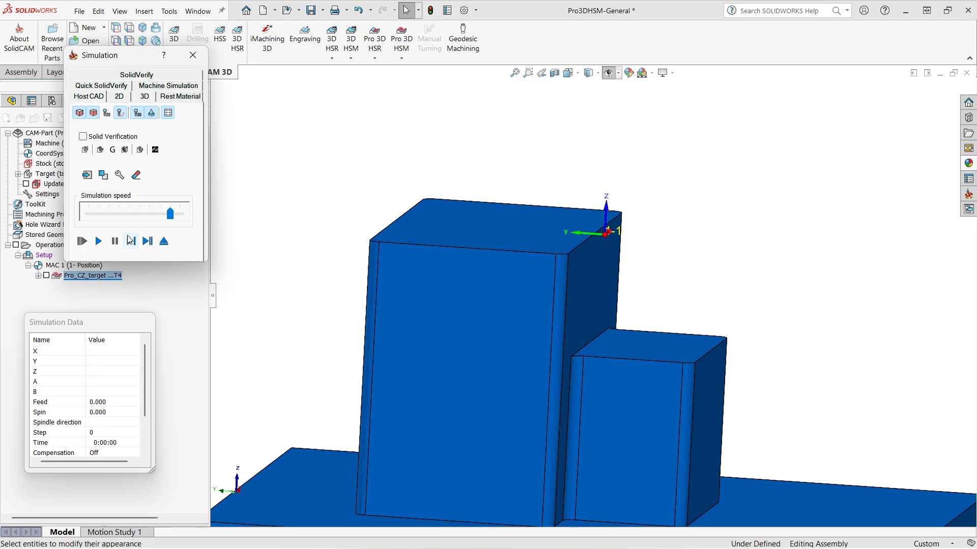
{"action": "left_click", "coordinate": [130, 241]}
{"action": "left_click", "coordinate": [132, 245]}
{"action": "left_click", "coordinate": [132, 245]}
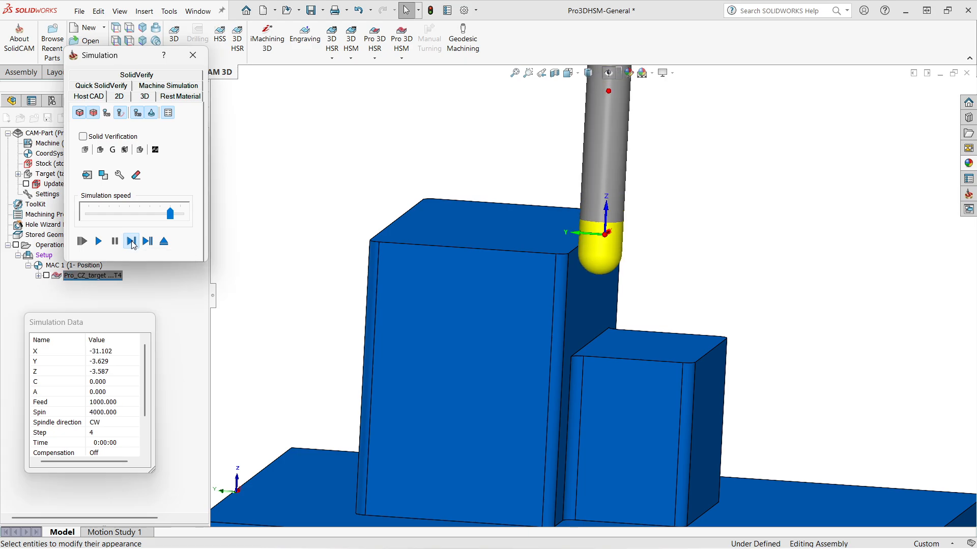
{"action": "left_click", "coordinate": [133, 244]}
{"action": "left_click", "coordinate": [132, 245]}
{"action": "left_click", "coordinate": [132, 245]}
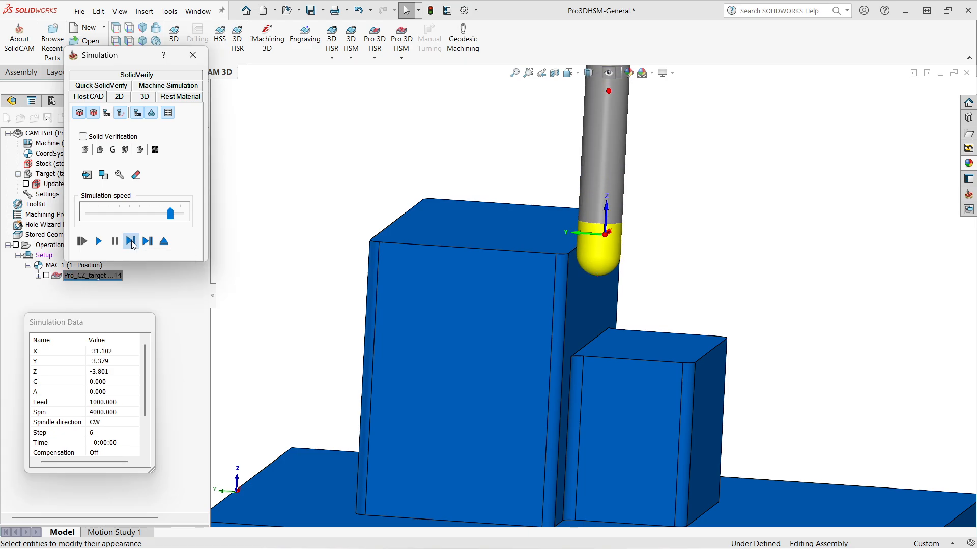
{"action": "left_click", "coordinate": [133, 245]}
{"action": "left_click", "coordinate": [132, 245]}
{"action": "left_click", "coordinate": [133, 245]}
{"action": "left_click", "coordinate": [132, 245]}
{"action": "left_click", "coordinate": [132, 245]}
{"action": "left_click", "coordinate": [133, 245]}
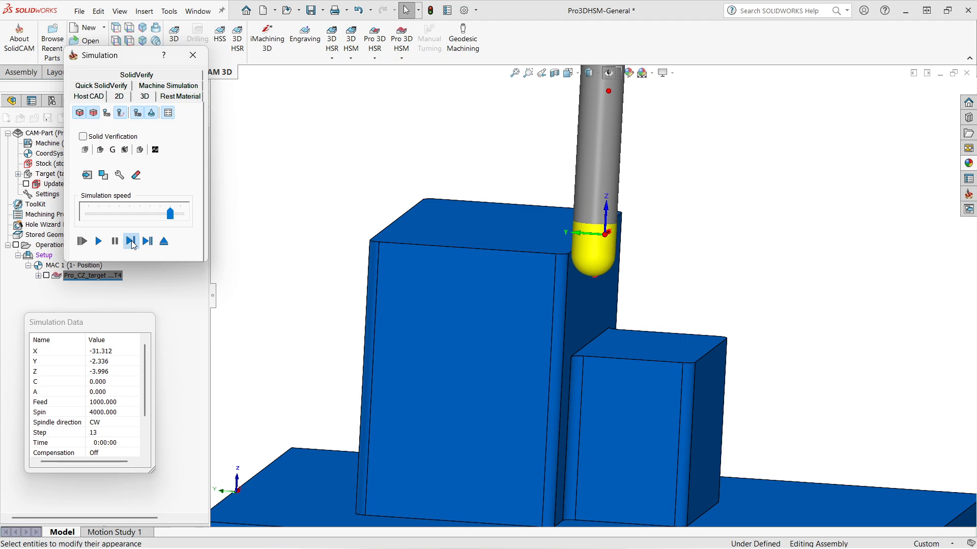
{"action": "left_click", "coordinate": [132, 245]}
{"action": "left_click", "coordinate": [132, 245]}
{"action": "left_click", "coordinate": [132, 245]}
{"action": "left_click", "coordinate": [132, 245]}
{"action": "left_click", "coordinate": [132, 245]}
{"action": "left_click", "coordinate": [132, 245]}
{"action": "left_click", "coordinate": [132, 245]}
{"action": "left_click", "coordinate": [132, 245]}
{"action": "left_click", "coordinate": [132, 245]}
{"action": "left_click", "coordinate": [133, 244]}
{"action": "left_click", "coordinate": [133, 245]}
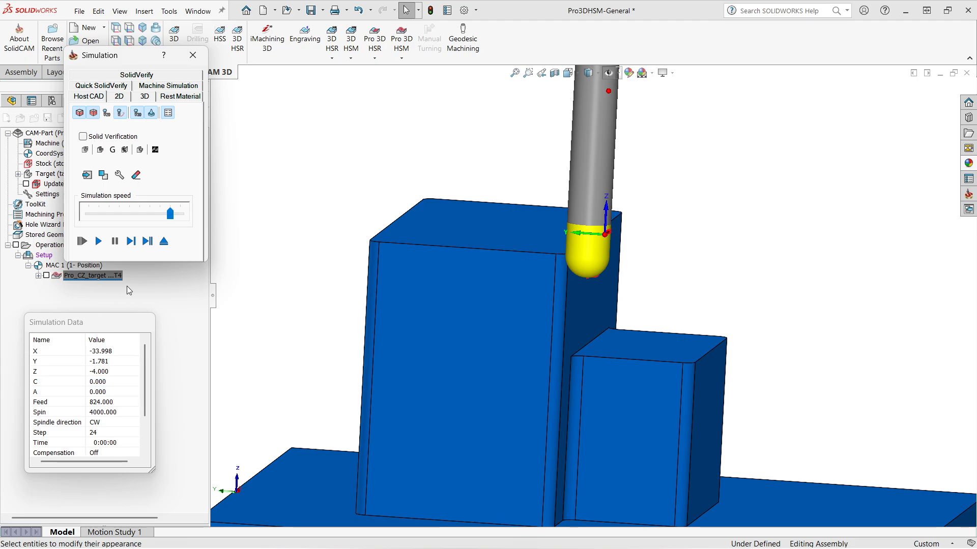
{"action": "left_click", "coordinate": [165, 242]}
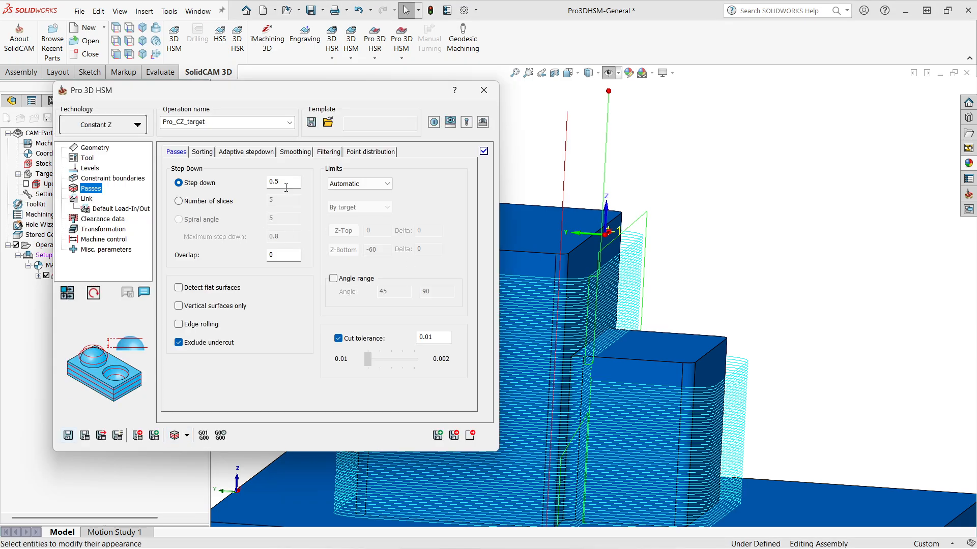
Step: Enable edge rolling for the passes and recalculate the Constant Z operation
{"action": "scroll", "coordinate": [544, 345], "scroll_direction": "up", "scroll_amount": 5}
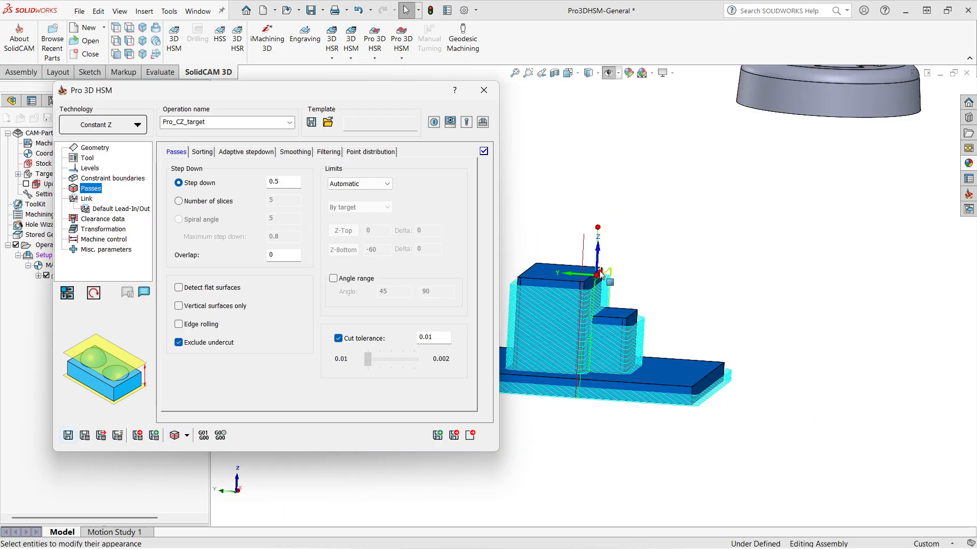
{"action": "middle_click_drag", "start_coordinate": [594, 304], "coordinate": [577, 328]}
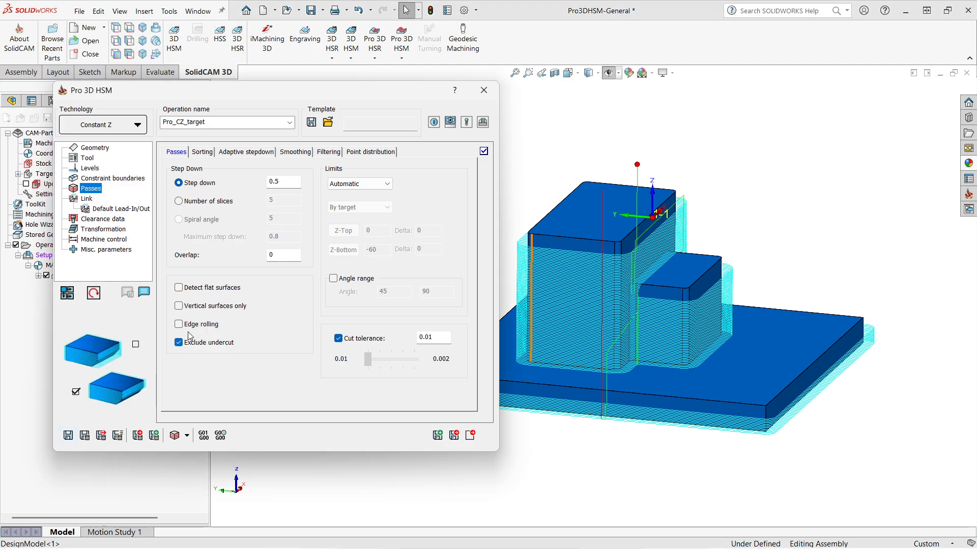
{"action": "left_click", "coordinate": [84, 435]}
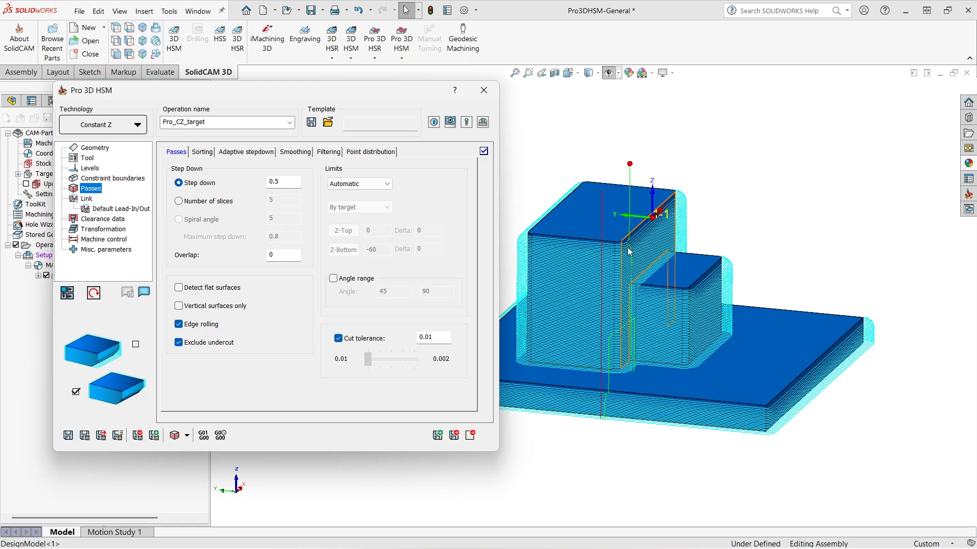
Step: Simulate the edge-rolling toolpath move by move to the first cutting pass, check its Z height, and exit the simulation
{"action": "middle_click_drag", "start_coordinate": [614, 260], "coordinate": [626, 229]}
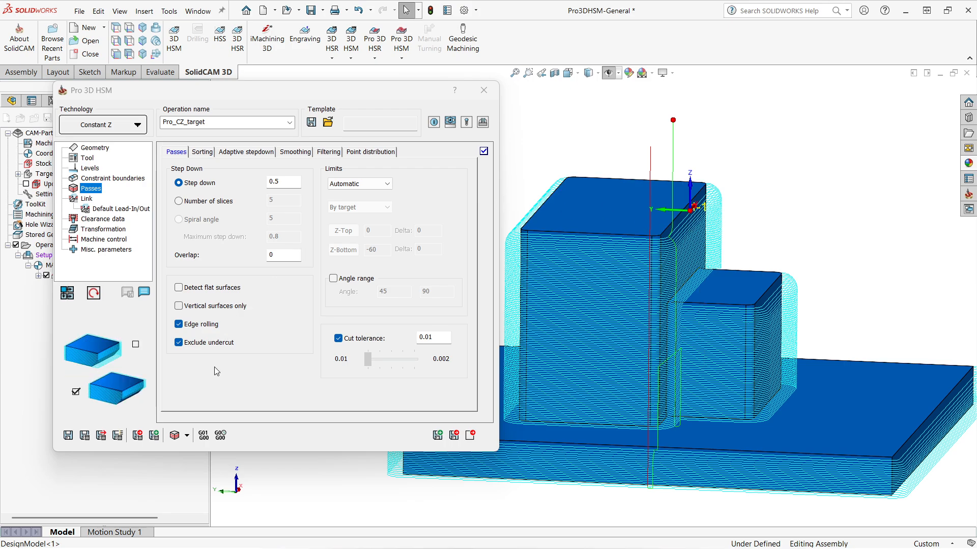
{"action": "left_click", "coordinate": [175, 437]}
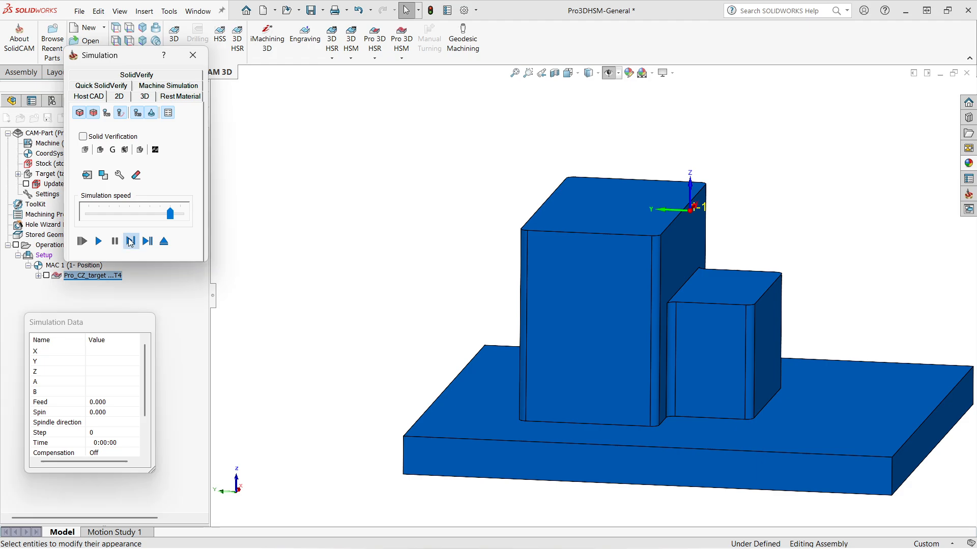
{"action": "left_click", "coordinate": [131, 241]}
{"action": "left_click", "coordinate": [131, 242]}
{"action": "left_click", "coordinate": [130, 242]}
{"action": "left_click", "coordinate": [130, 242]}
{"action": "left_click", "coordinate": [131, 242]}
{"action": "left_click", "coordinate": [131, 242]}
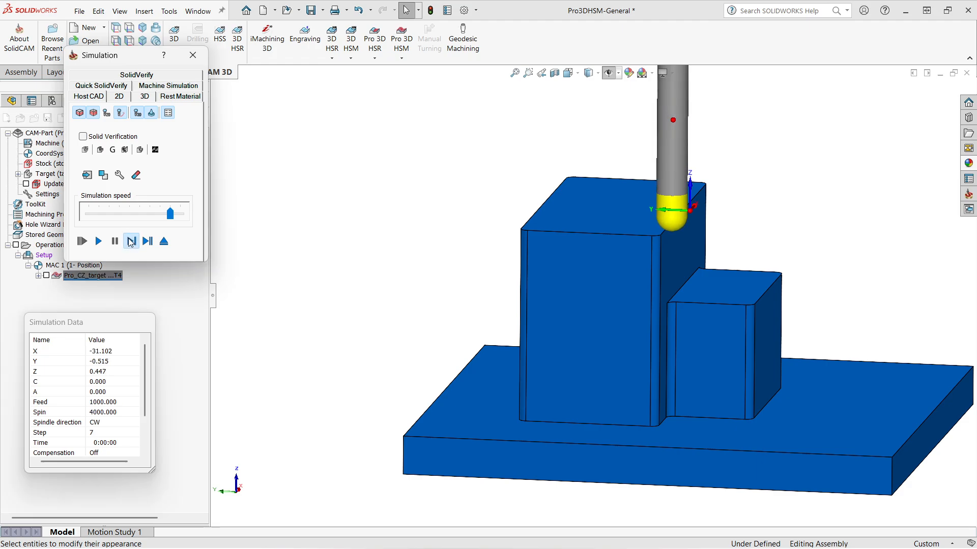
{"action": "left_click", "coordinate": [131, 242]}
{"action": "left_click", "coordinate": [130, 242]}
{"action": "left_click", "coordinate": [131, 242]}
{"action": "left_click", "coordinate": [131, 242]}
{"action": "left_click", "coordinate": [131, 242]}
{"action": "left_click", "coordinate": [131, 242]}
{"action": "left_click", "coordinate": [130, 242]}
{"action": "left_click", "coordinate": [130, 242]}
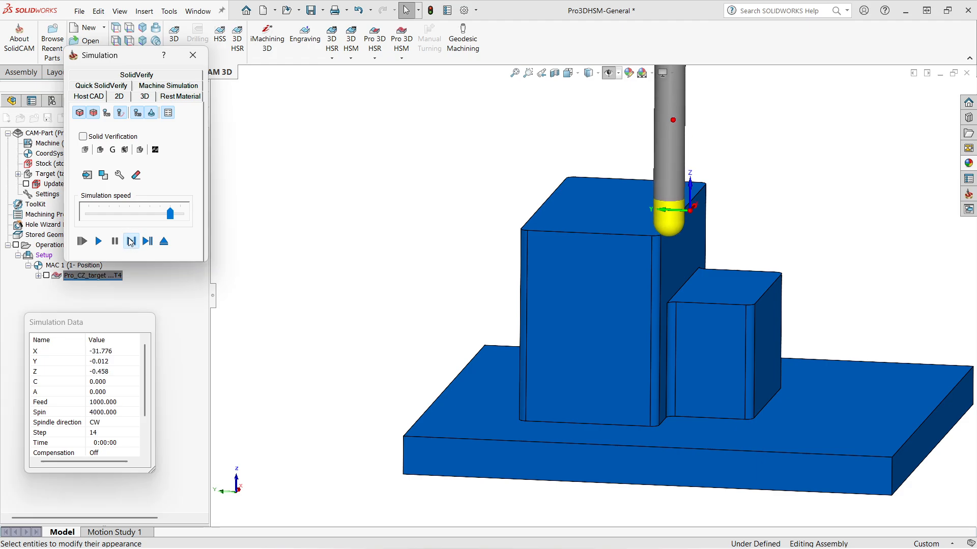
{"action": "left_click", "coordinate": [131, 242]}
{"action": "left_click", "coordinate": [131, 242]}
{"action": "left_click", "coordinate": [130, 242]}
{"action": "left_click", "coordinate": [131, 242]}
{"action": "left_click", "coordinate": [130, 242]}
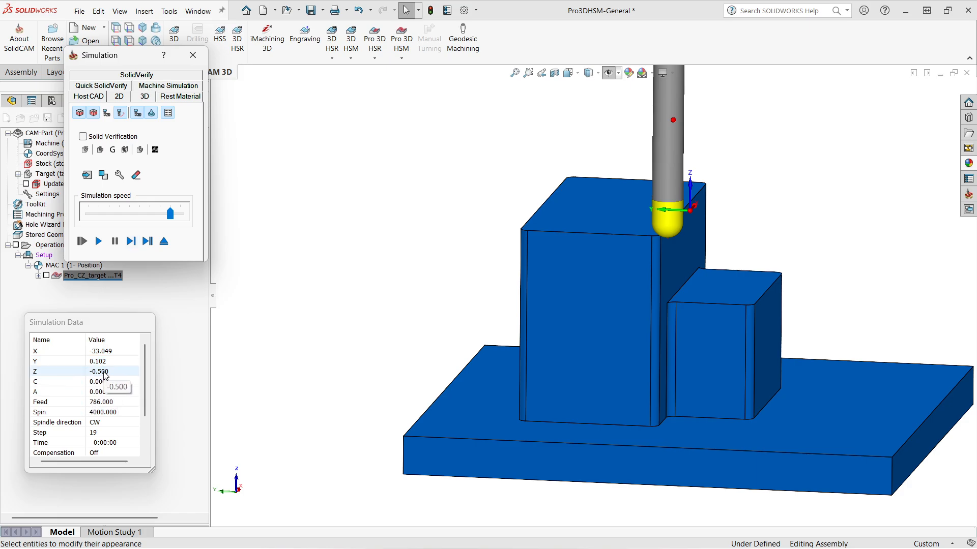
{"action": "left_click", "coordinate": [166, 245]}
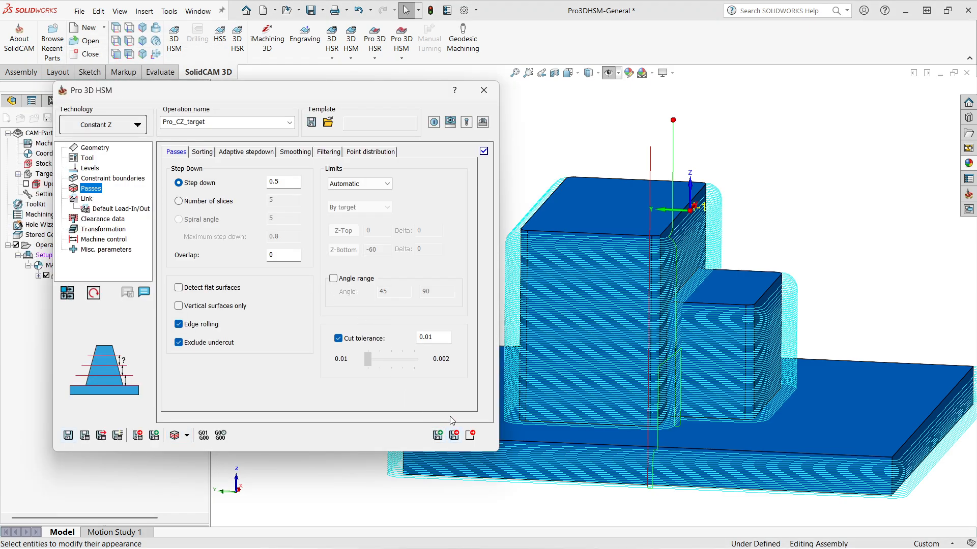
Step: Save and copy the operation, and assign tool 2, the BULL NOSE MILL D10 R1, to the copy
{"action": "left_click", "coordinate": [438, 436]}
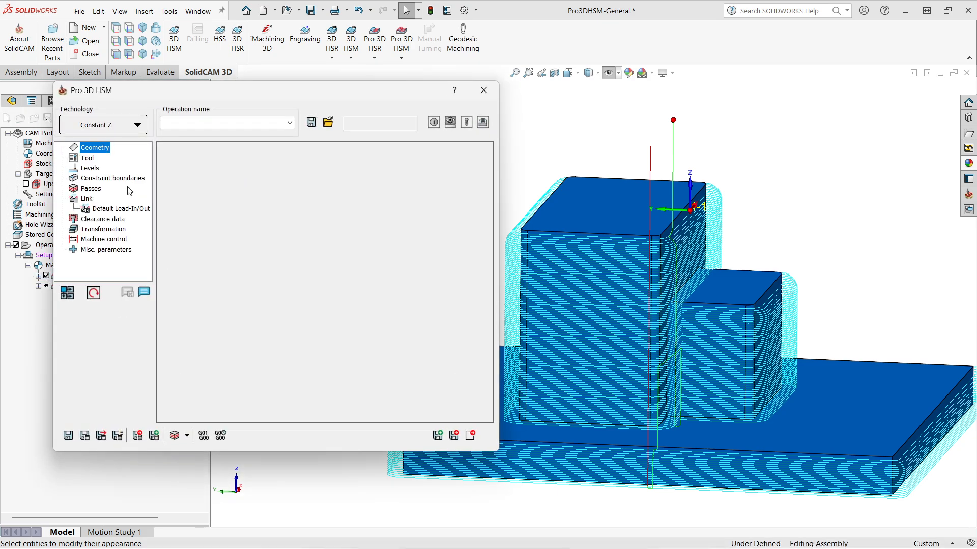
{"action": "left_click", "coordinate": [87, 160]}
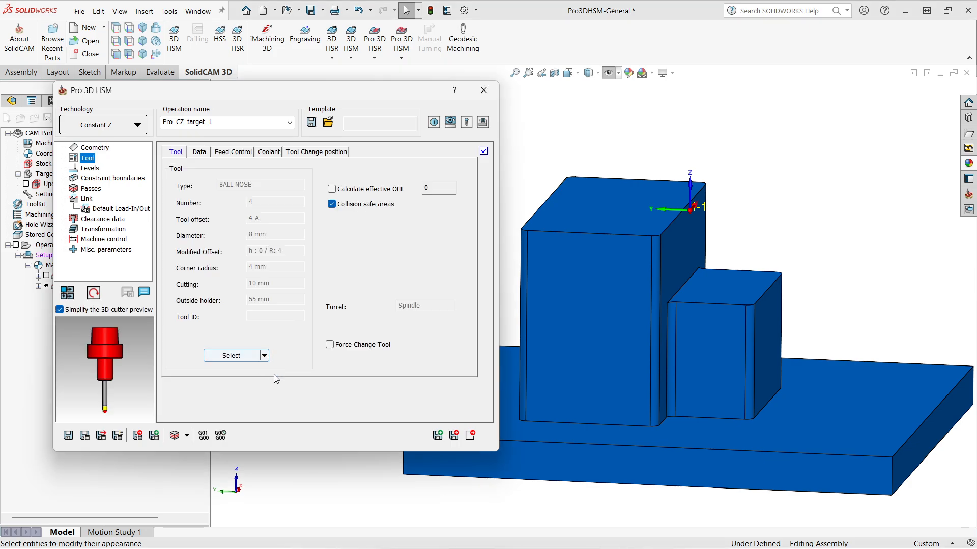
{"action": "left_click", "coordinate": [264, 357]}
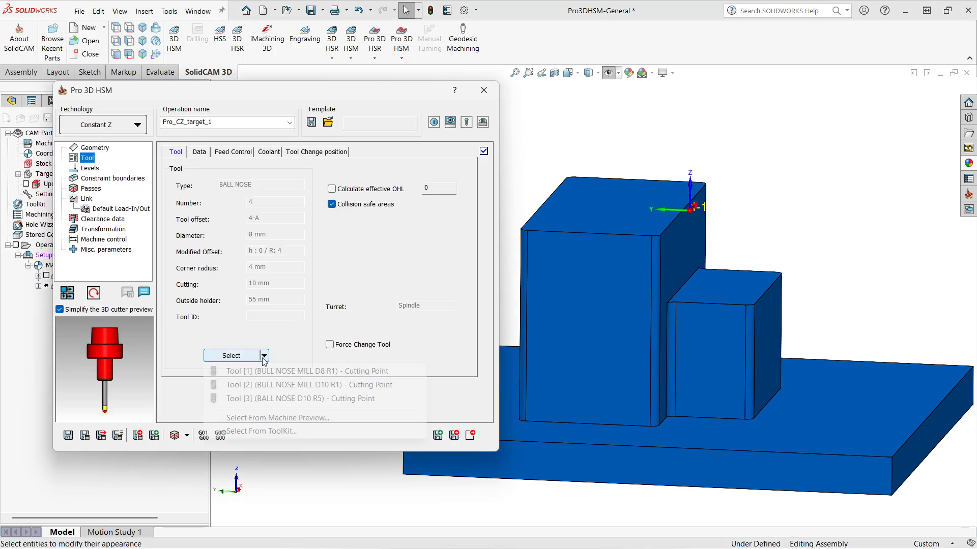
{"action": "left_click", "coordinate": [291, 385]}
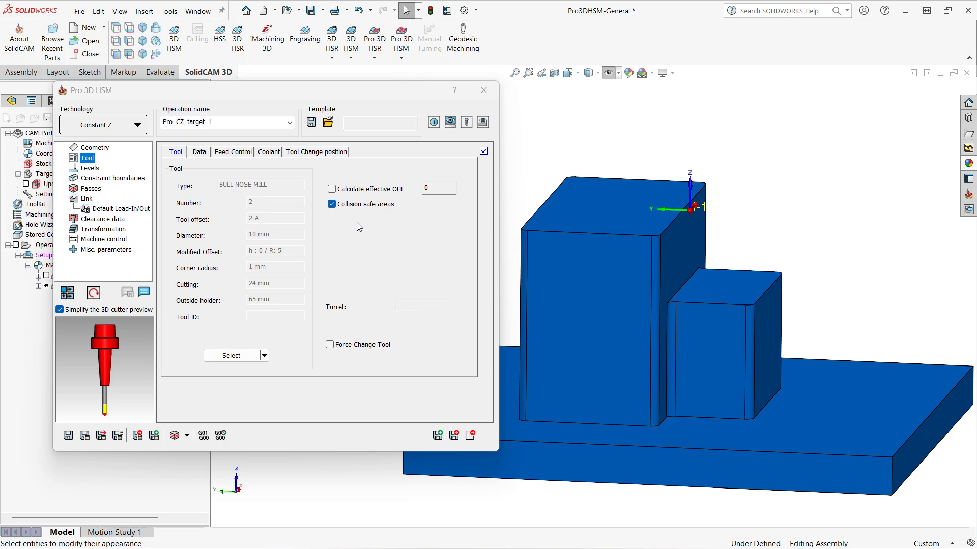
Step: Turn off edge rolling in the passes of the bull nose copy and recalculate its Constant Z toolpath
{"action": "left_click", "coordinate": [104, 189]}
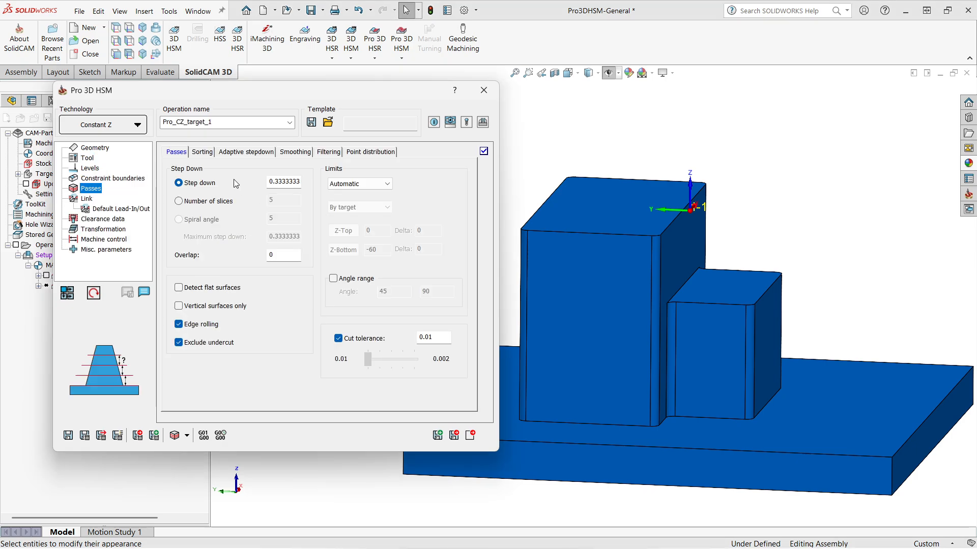
{"action": "left_click", "coordinate": [85, 437]}
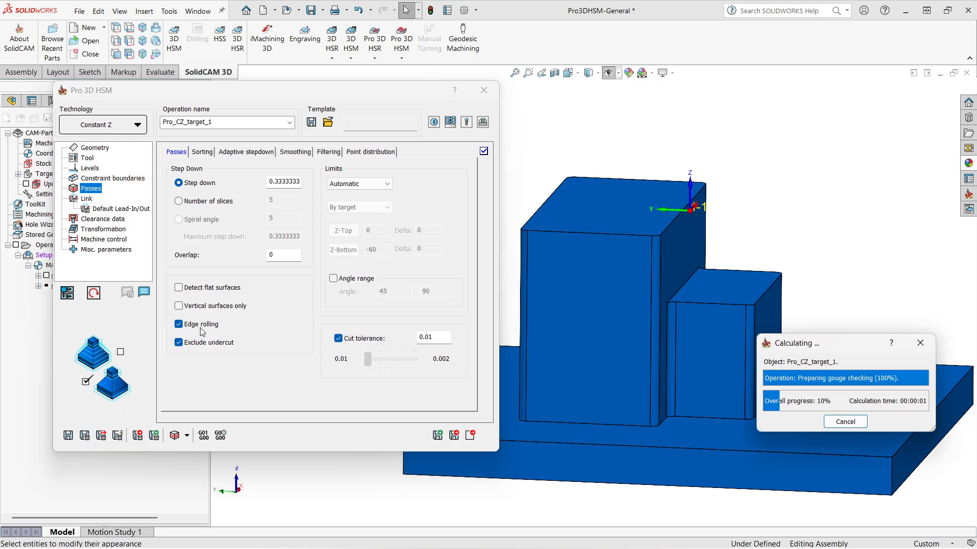
{"action": "left_click", "coordinate": [844, 422]}
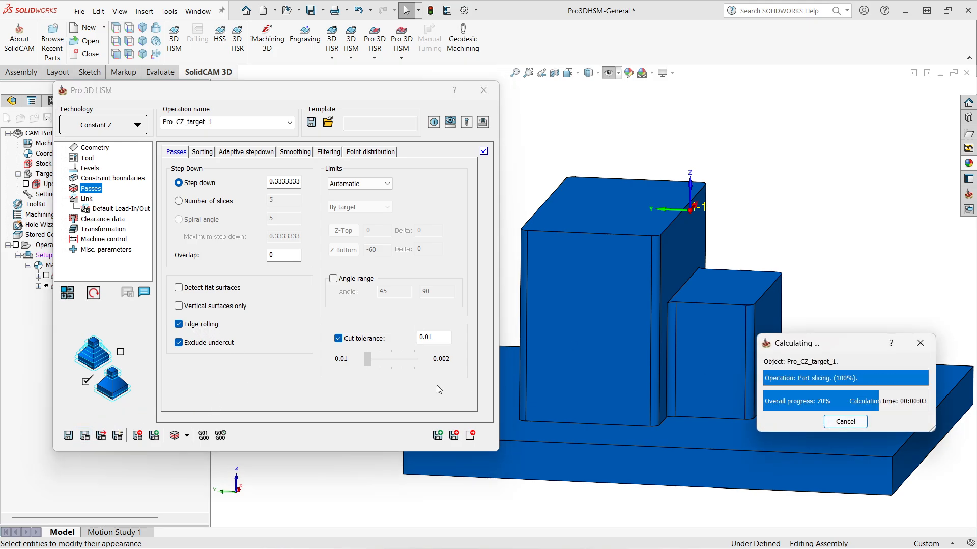
{"action": "left_click", "coordinate": [314, 503]}
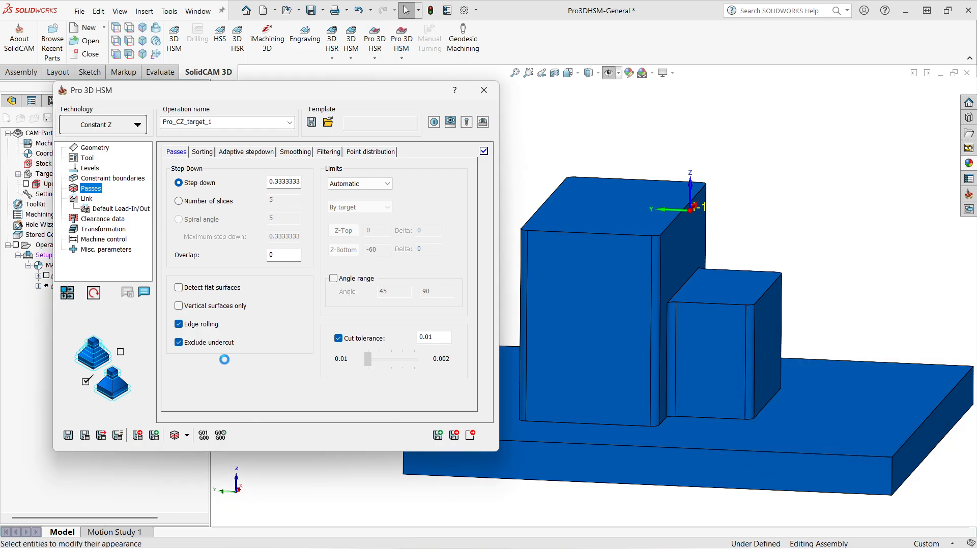
{"action": "left_click", "coordinate": [84, 435]}
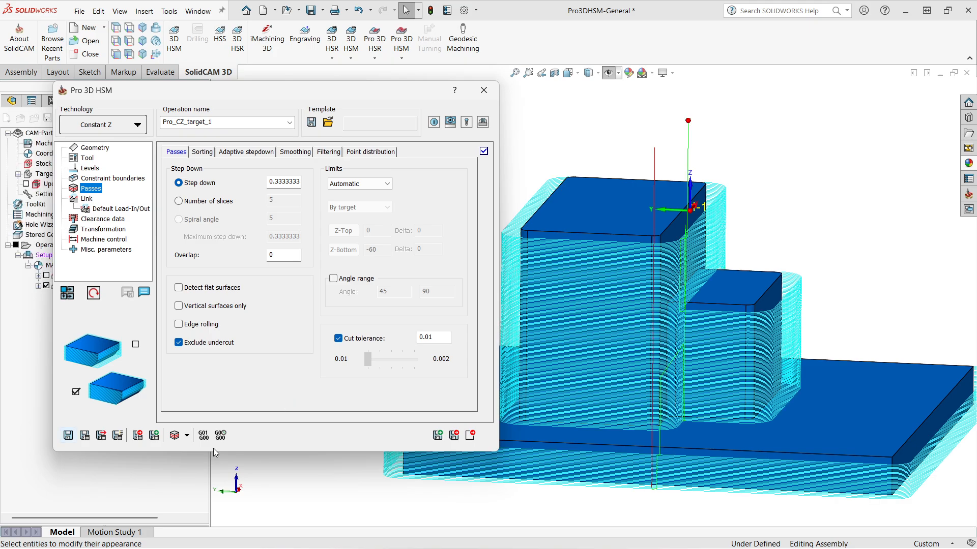
Step: Simulate the bull nose toolpath without edge rolling move by move to the first cutting pass, check its Z height, and exit the simulation
{"action": "left_click", "coordinate": [175, 437]}
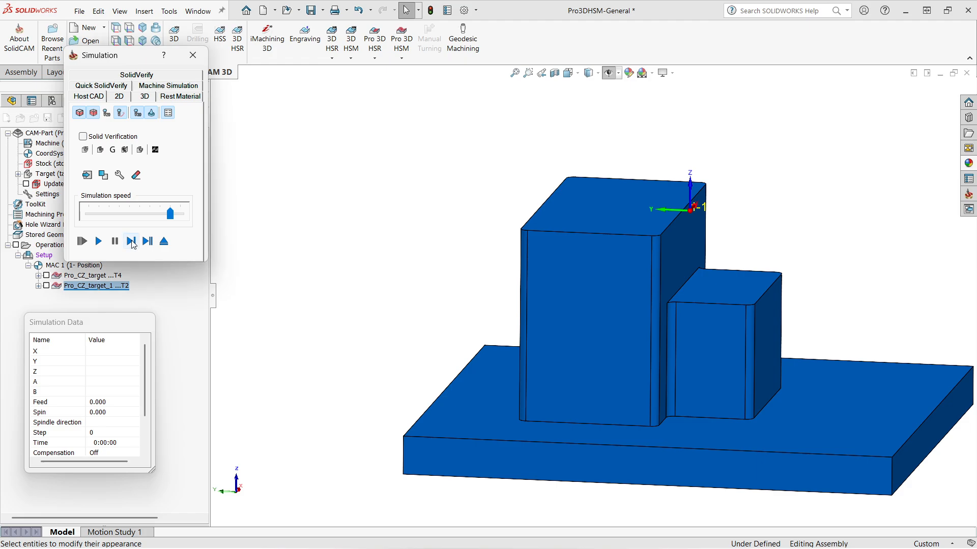
{"action": "left_click", "coordinate": [131, 242]}
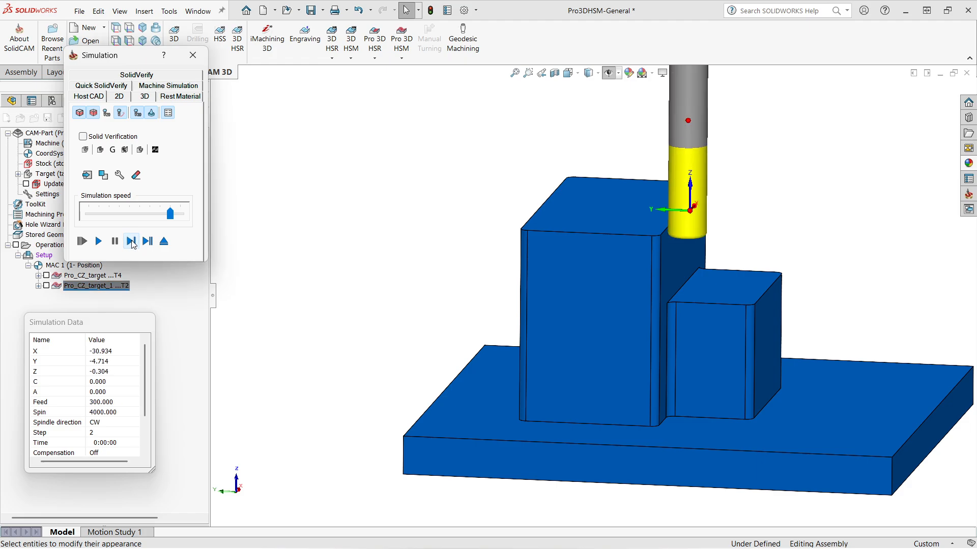
{"action": "left_click", "coordinate": [131, 242]}
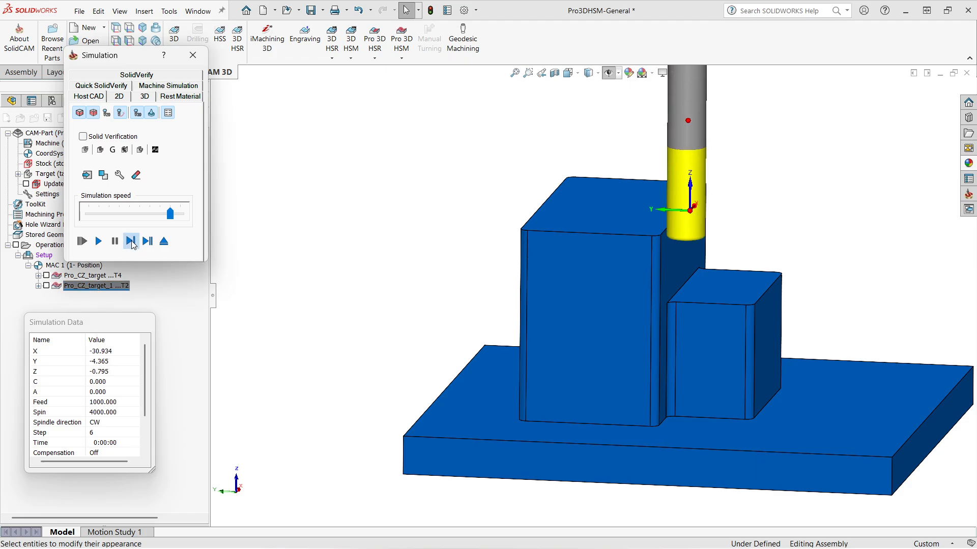
{"action": "left_click", "coordinate": [131, 243]}
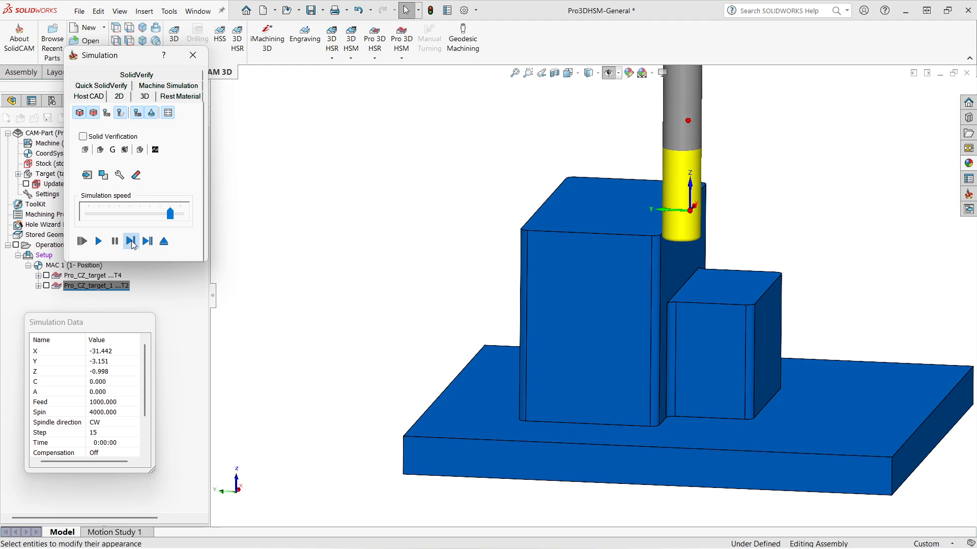
{"action": "left_click", "coordinate": [131, 242]}
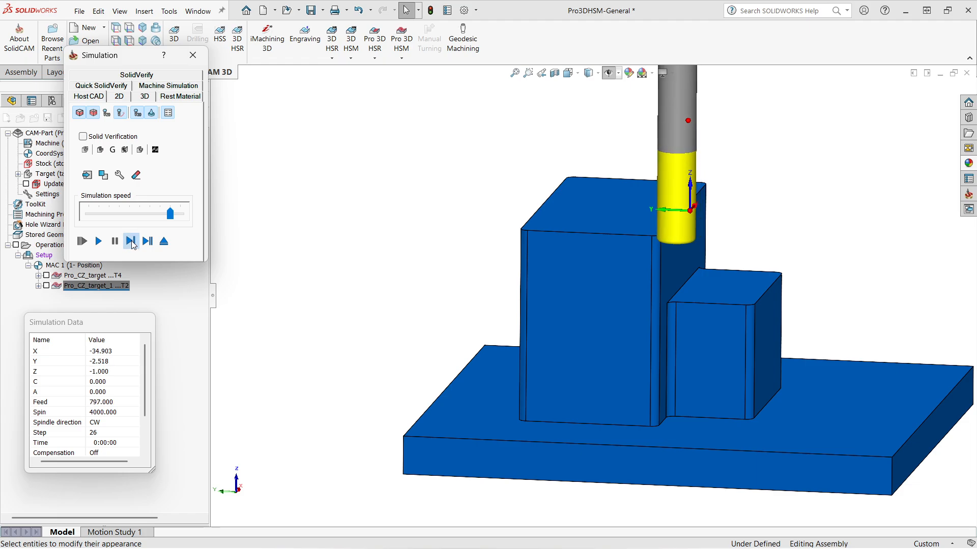
{"action": "left_click", "coordinate": [112, 374]}
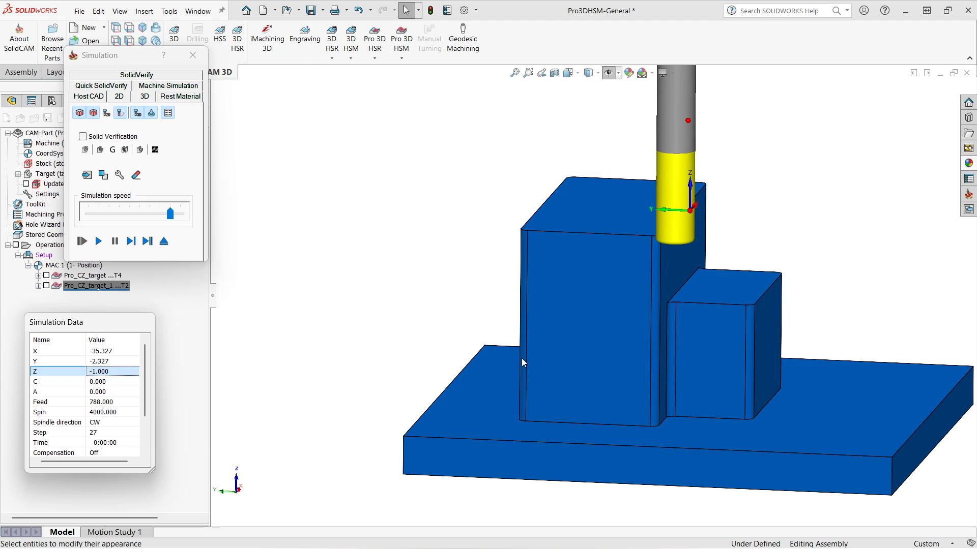
{"action": "left_click", "coordinate": [164, 241]}
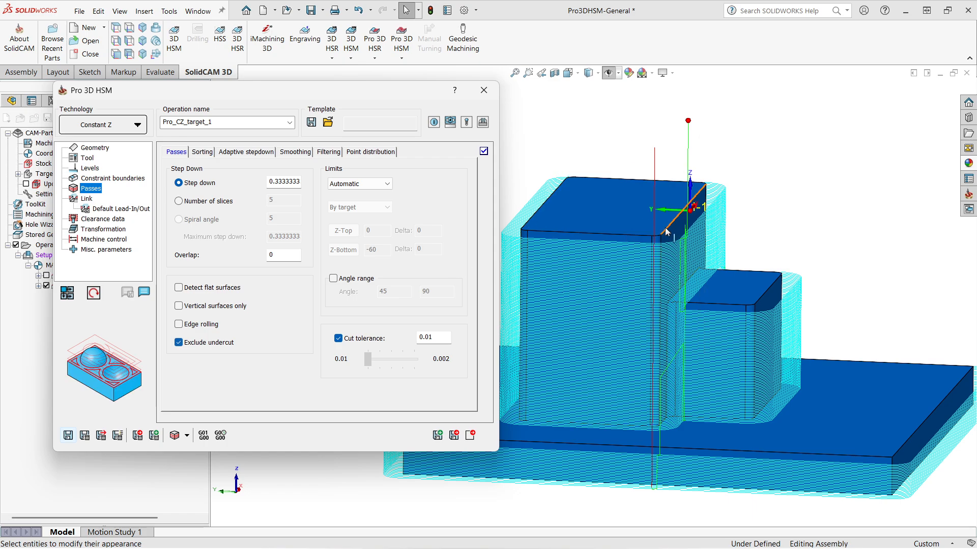
Step: Enable edge rolling for the bull nose operation, recalculate it, and inspect the passes around the upper edges of the blocks
{"action": "left_click", "coordinate": [196, 325]}
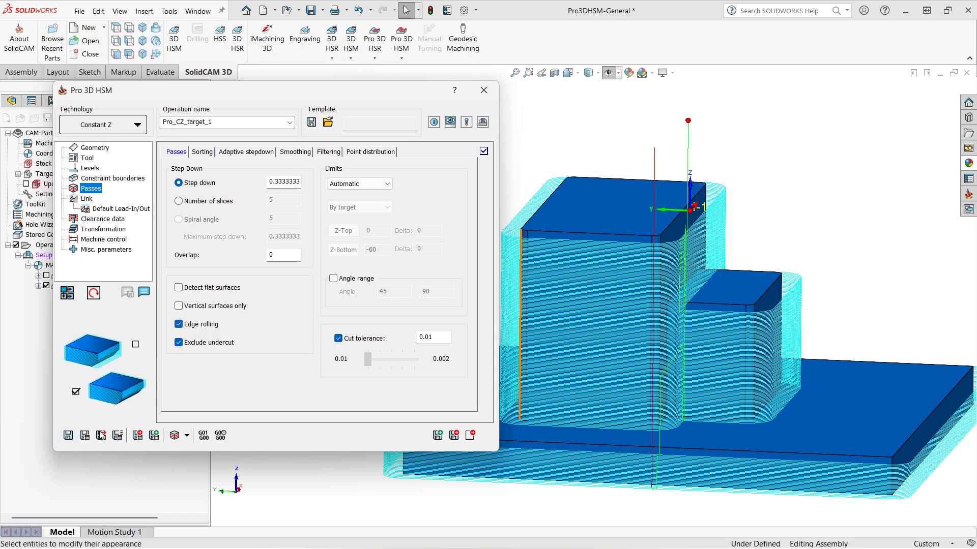
{"action": "left_click", "coordinate": [86, 437]}
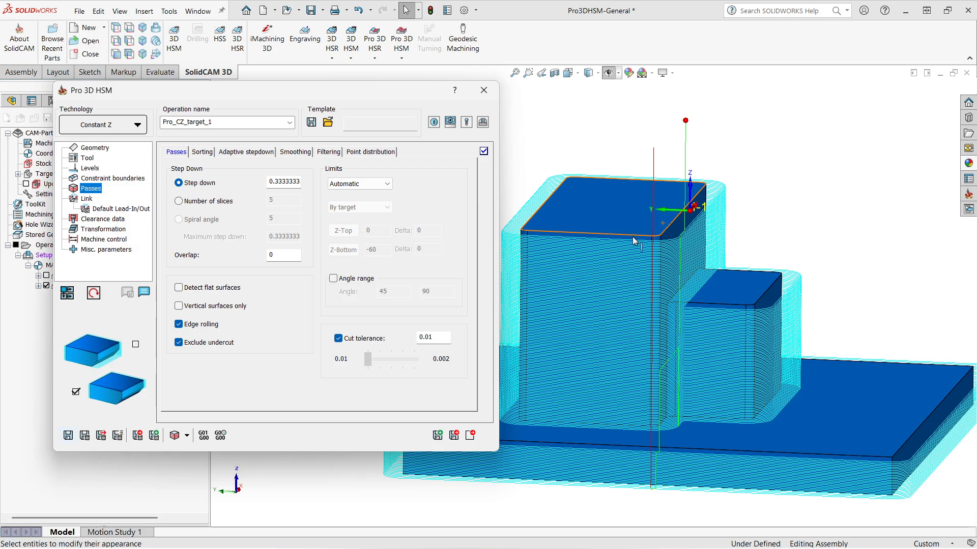
{"action": "scroll", "coordinate": [664, 228], "scroll_direction": "down", "scroll_amount": 3}
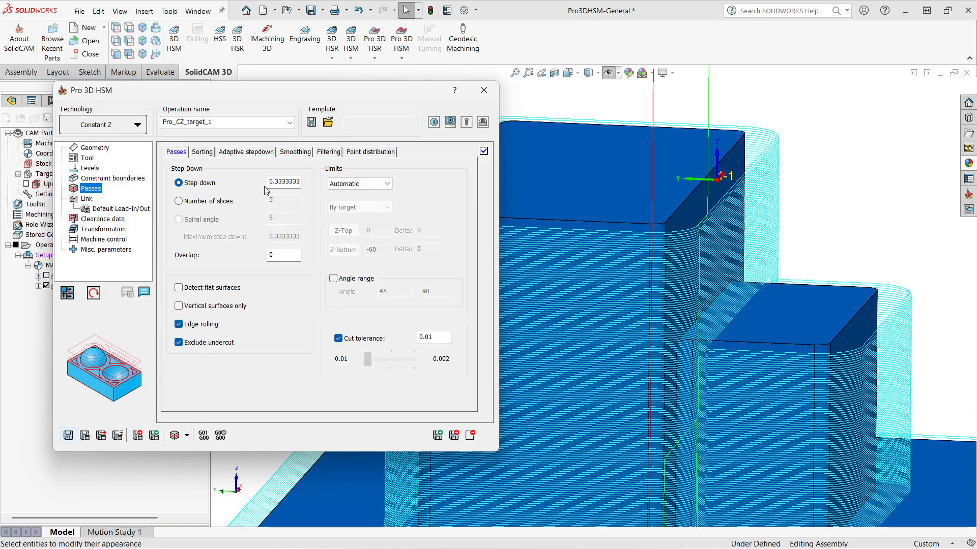